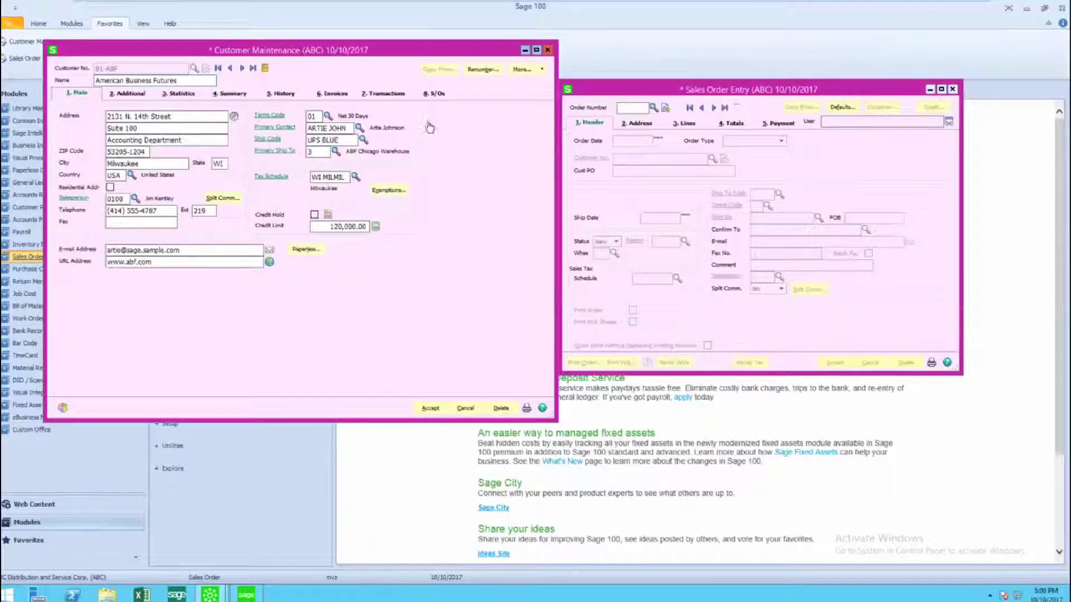
# Open Ship-To Address Maintenance from More and list the customer's four ship-to location codes
pyautogui.click(542, 70)
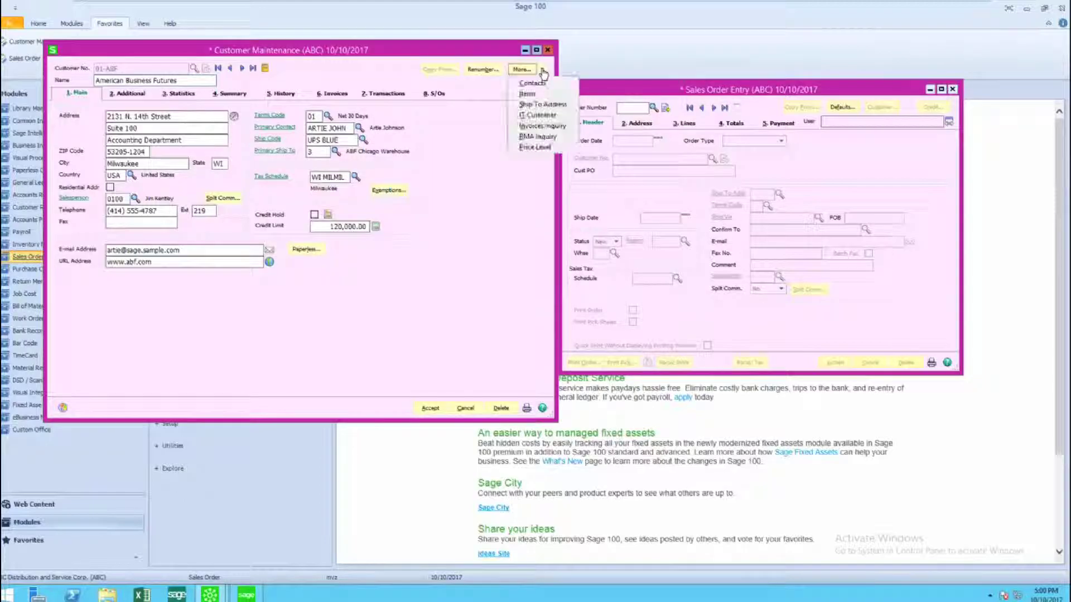
pyautogui.click(540, 108)
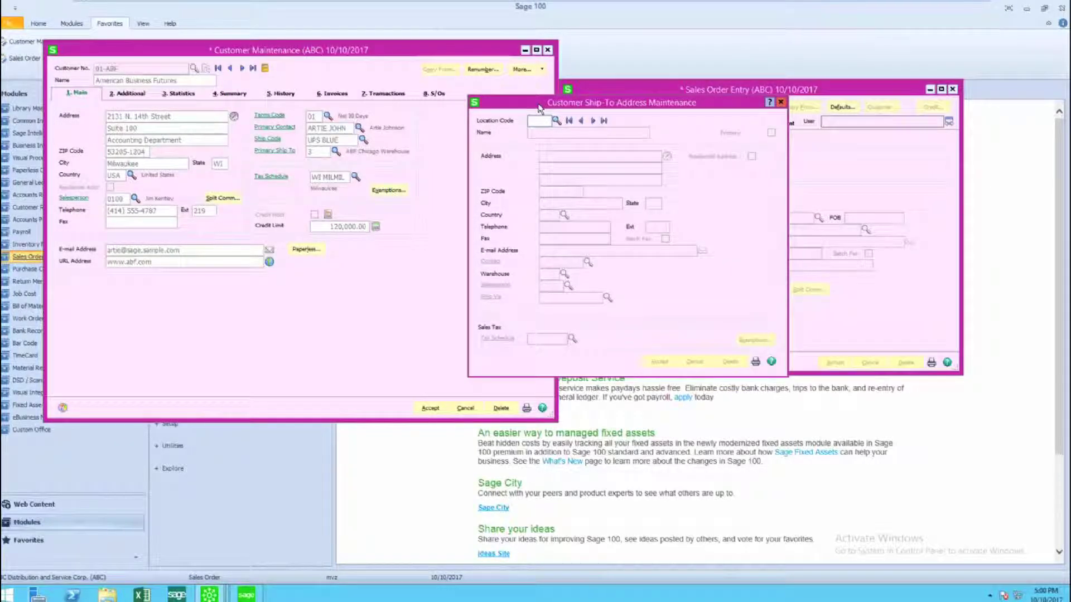
pyautogui.moveTo(539, 108); pyautogui.dragTo(342, 91)
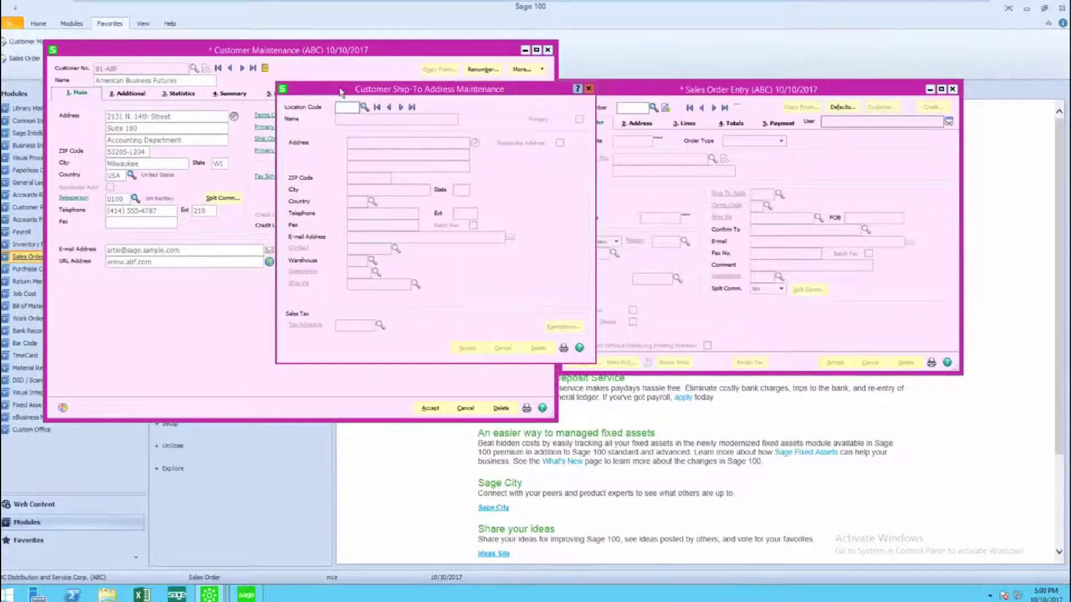
pyautogui.click(365, 107)
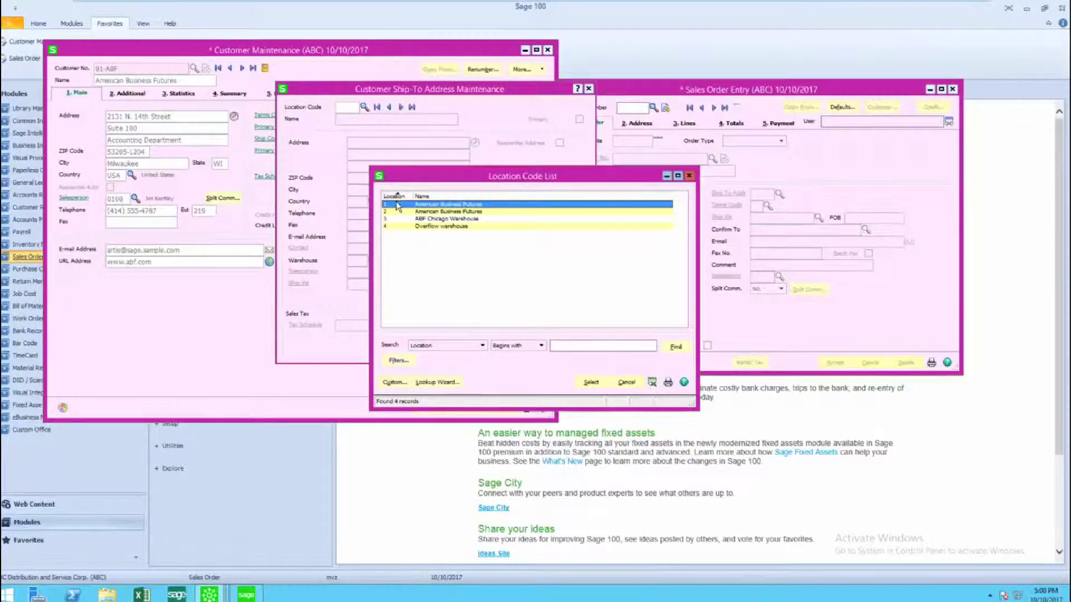
# Review ship-to location 1: warehouse 001, salesperson 0300, tax schedule WI MILMIL
pyautogui.doubleClick(397, 206)
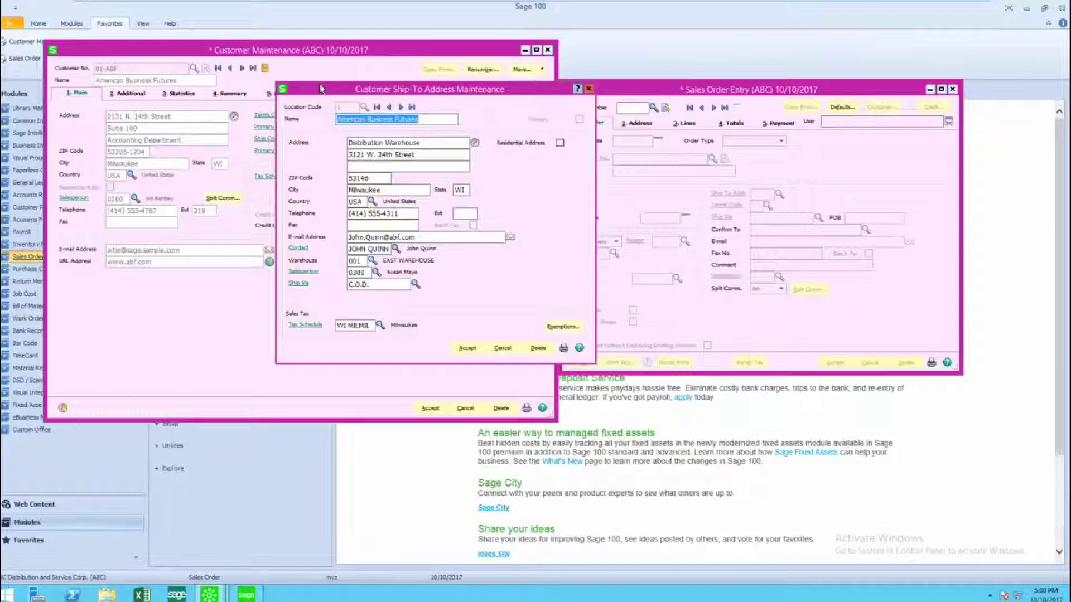
pyautogui.moveTo(326, 85); pyautogui.dragTo(487, 85)
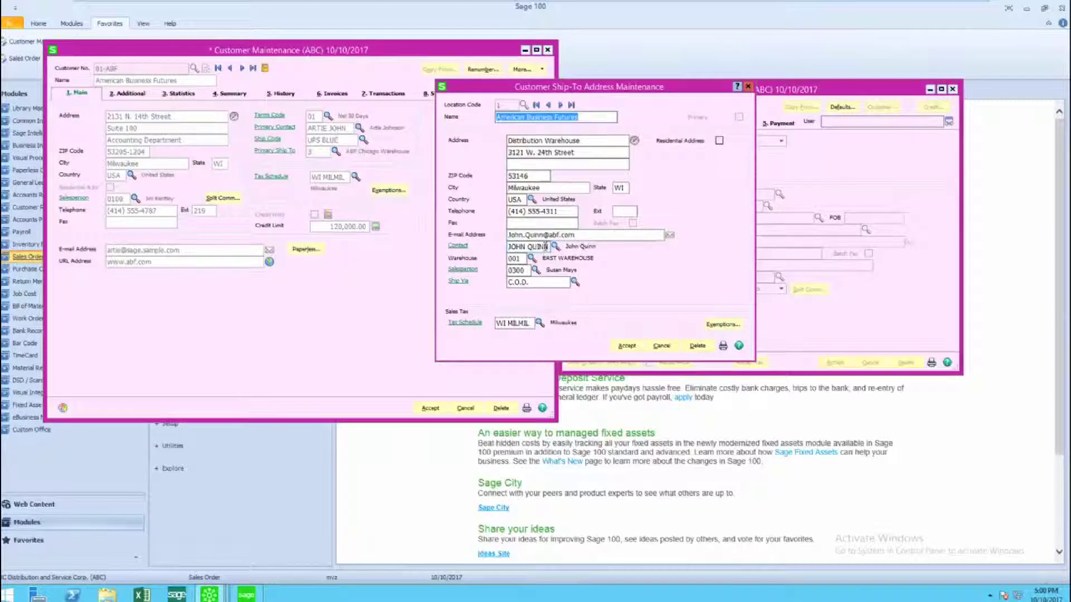
pyautogui.click(521, 259)
pyautogui.moveTo(502, 260); pyautogui.dragTo(499, 265)
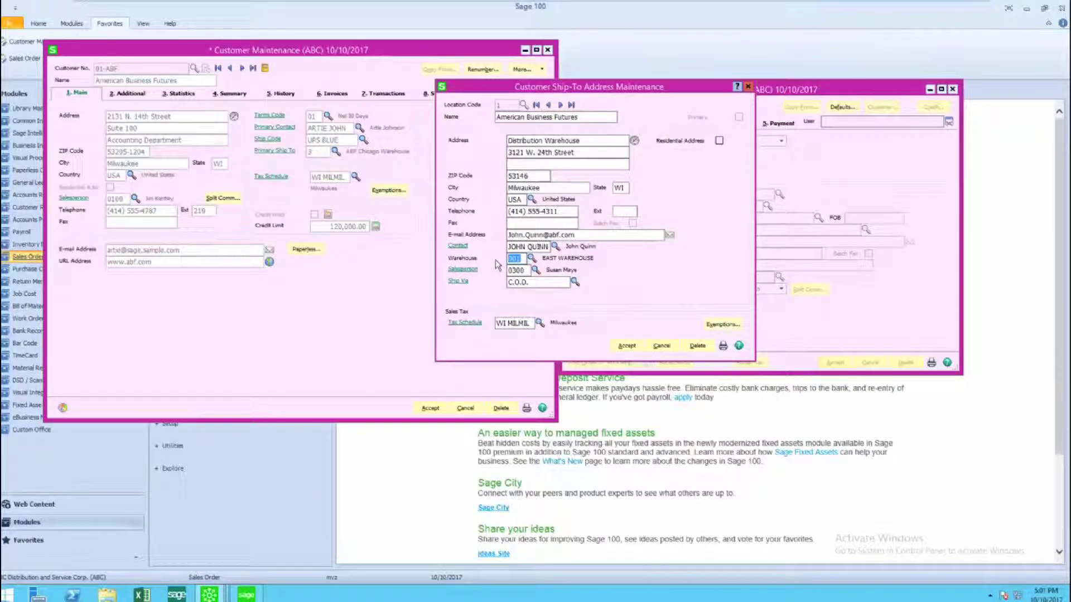
pyautogui.click(523, 270)
pyautogui.moveTo(523, 271); pyautogui.dragTo(500, 274)
pyautogui.press('Tab')
pyautogui.click(531, 322)
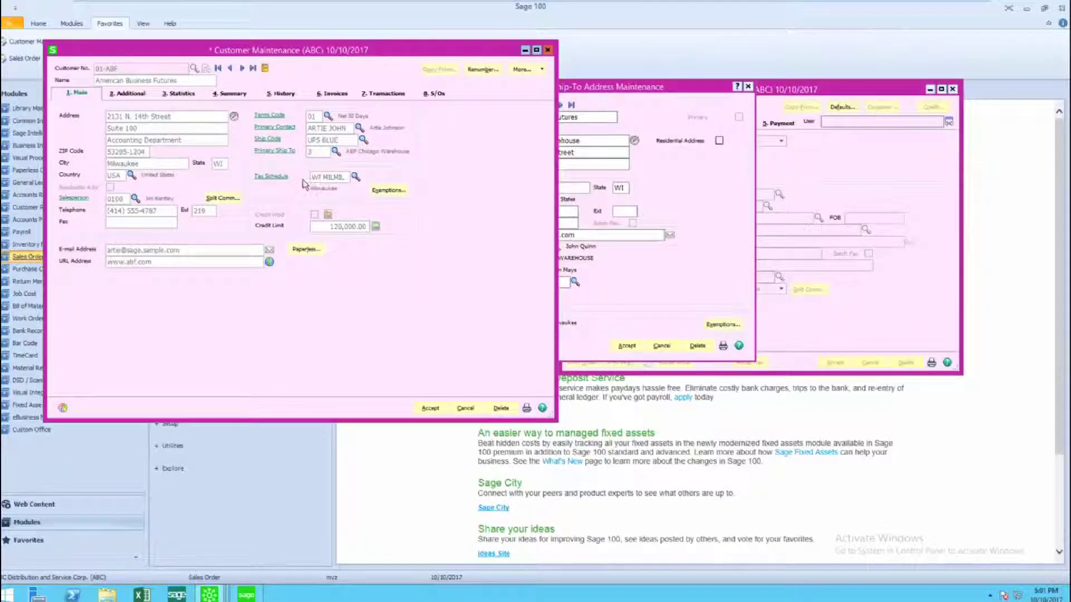
pyautogui.click(516, 270)
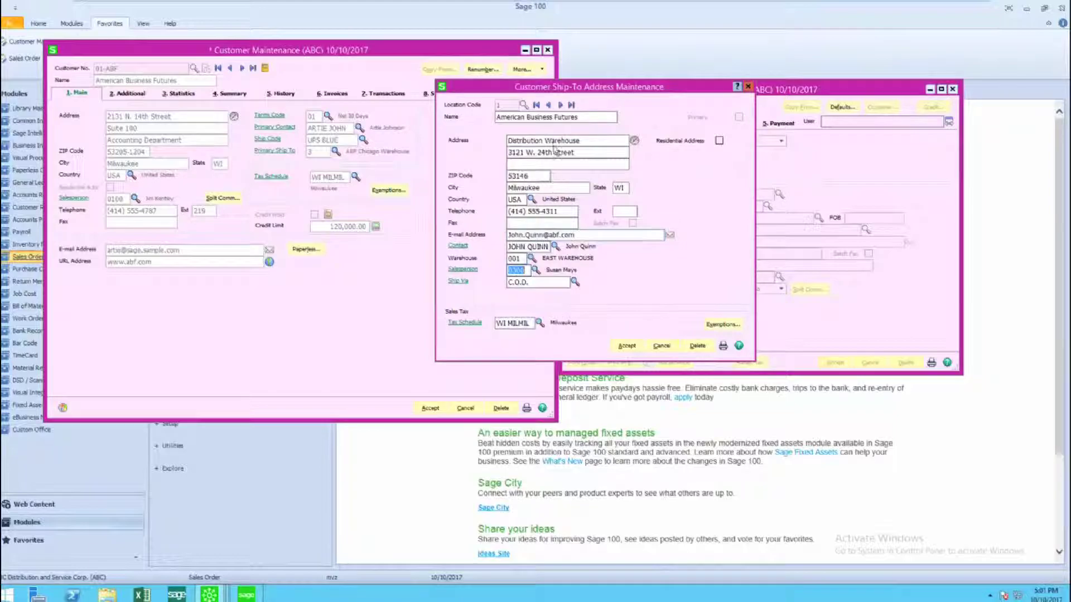
# Step through Racine Warehouse and ABF Chicago Warehouse, then accept to clear the form
pyautogui.click(561, 105)
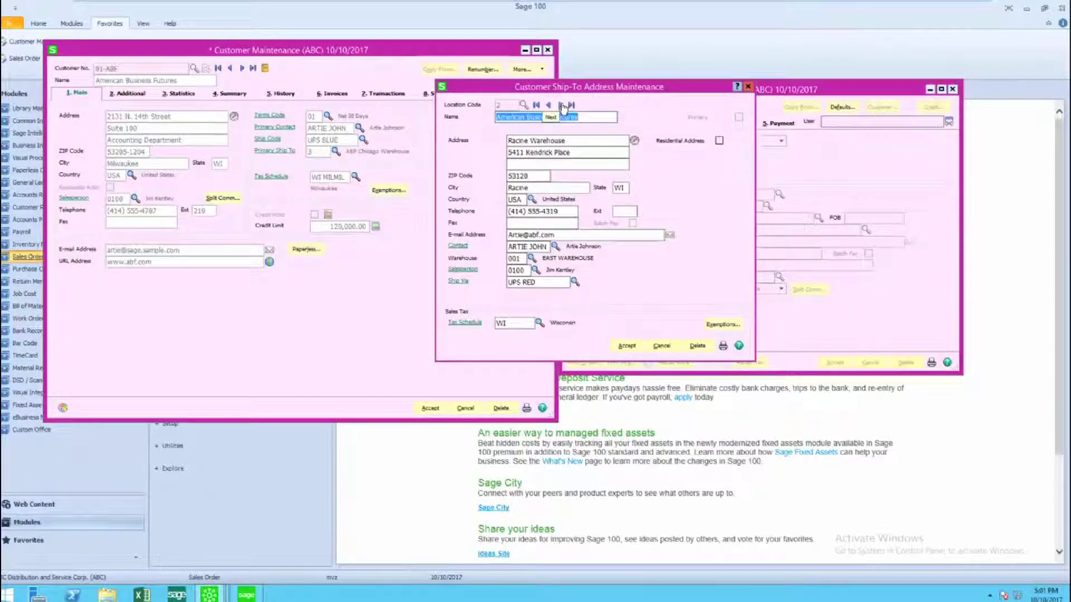
pyautogui.click(564, 106)
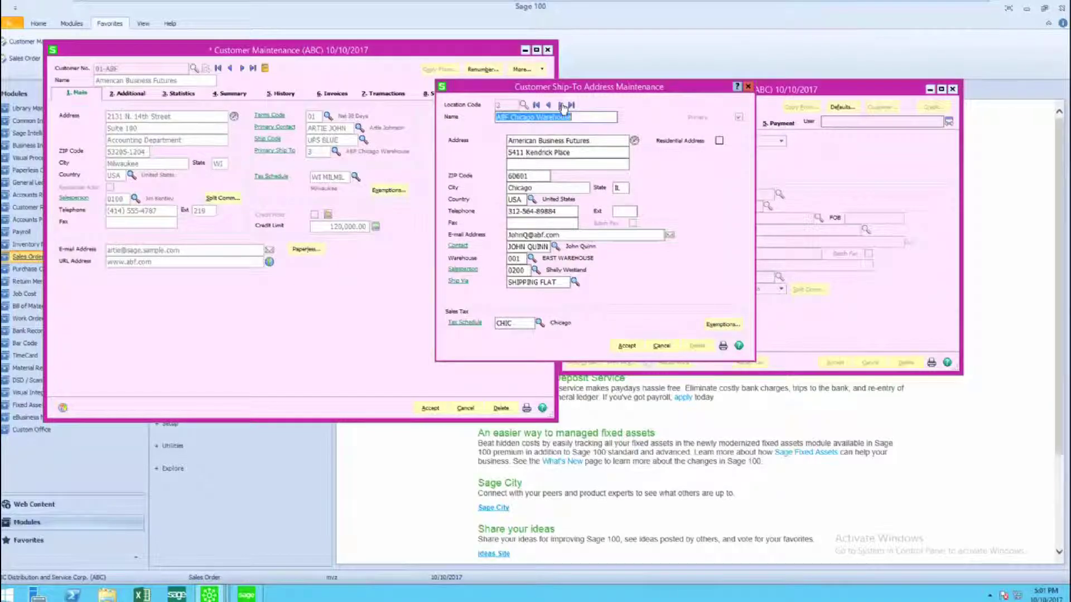
pyautogui.click(626, 347)
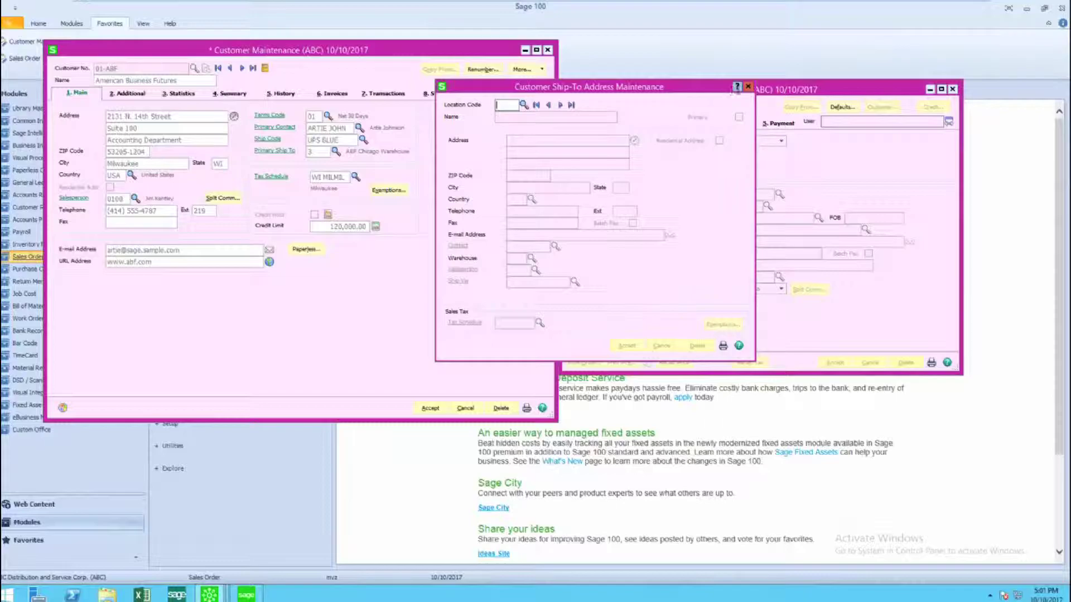
# Close ship-to maintenance and start a new sales order for customer 01-ABF
pyautogui.click(748, 86)
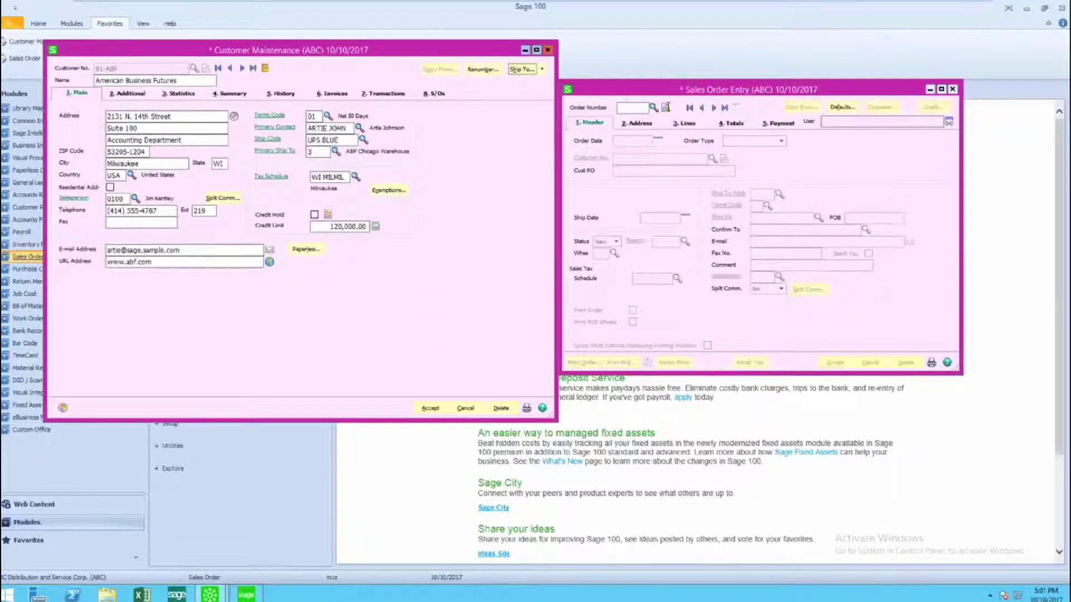
pyautogui.click(668, 107)
pyautogui.click(713, 158)
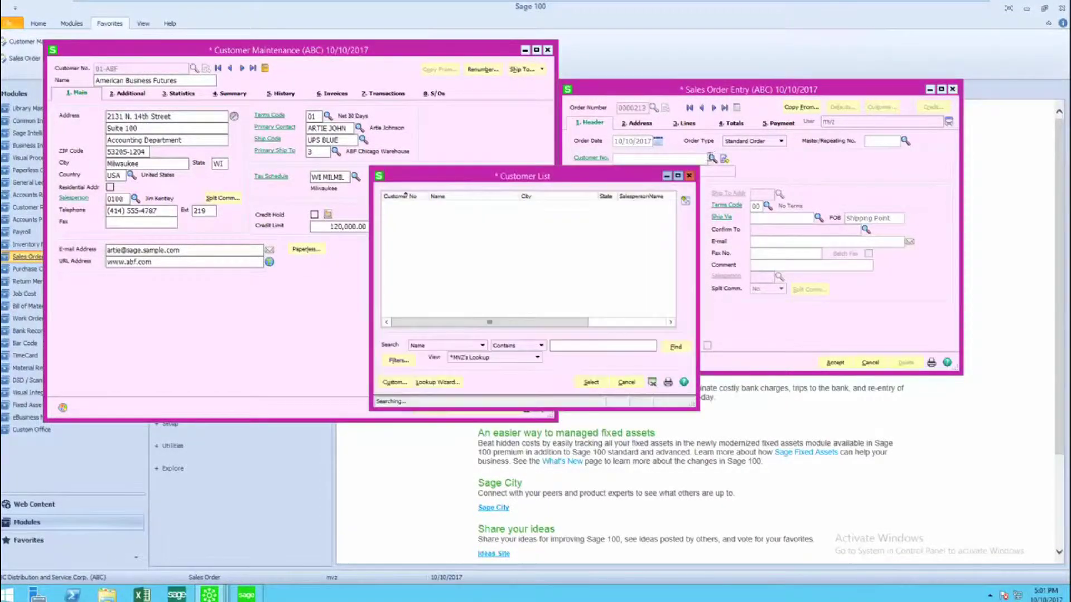
pyautogui.doubleClick(484, 205)
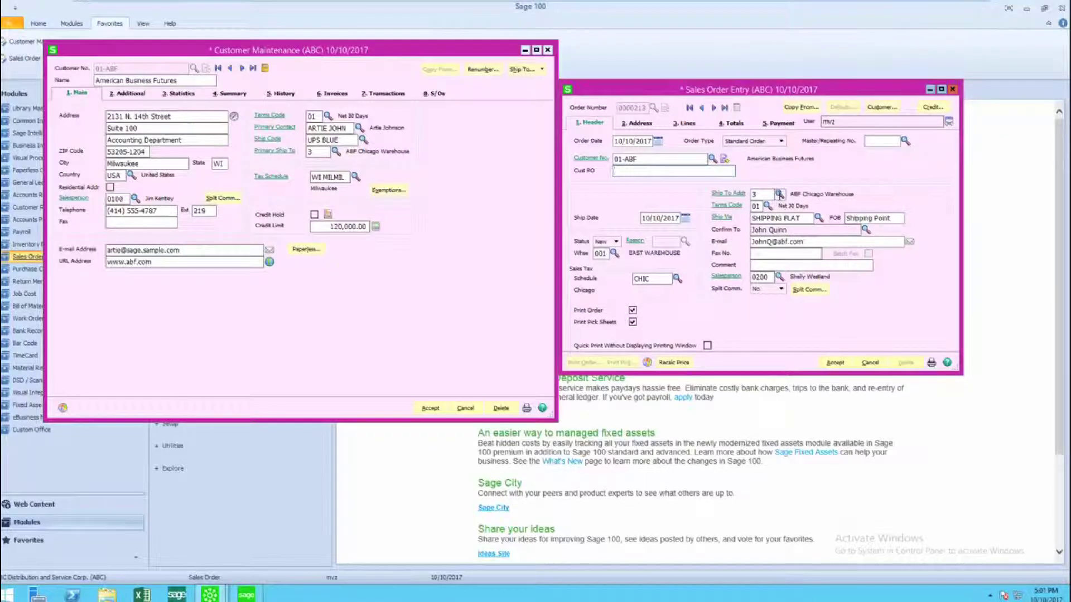
# Set the order's ship-to to location 2, Racine Warehouse, and check the filled addresses
pyautogui.click(779, 194)
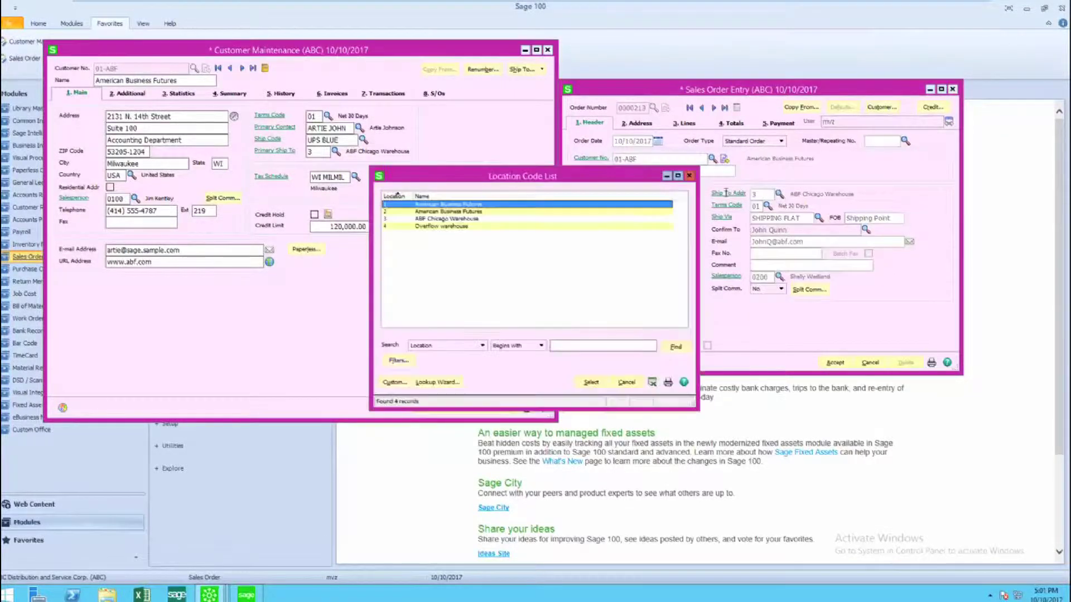
pyautogui.doubleClick(483, 204)
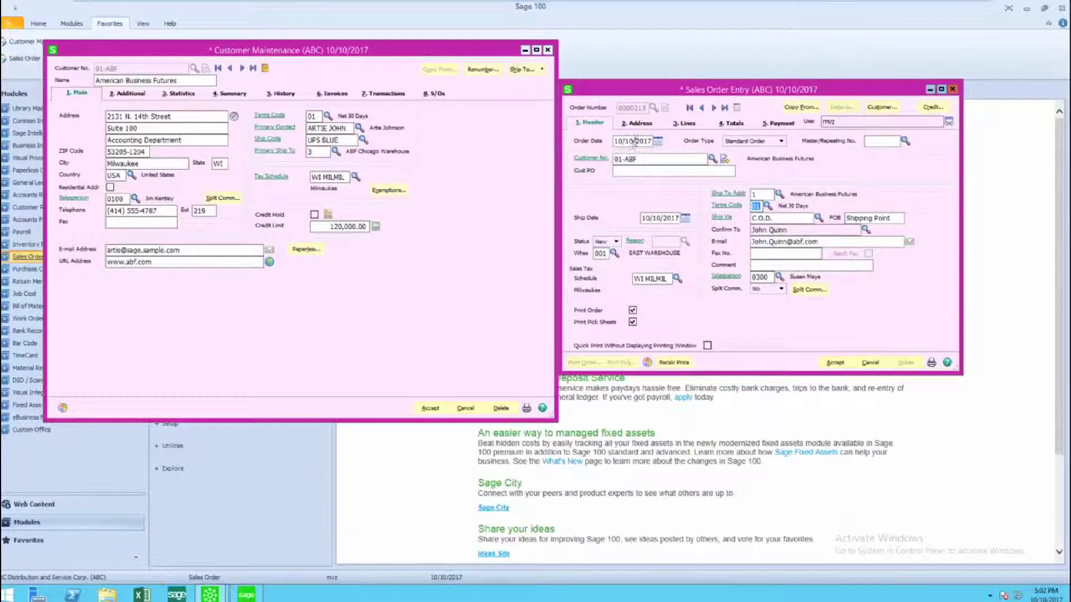
pyautogui.click(646, 124)
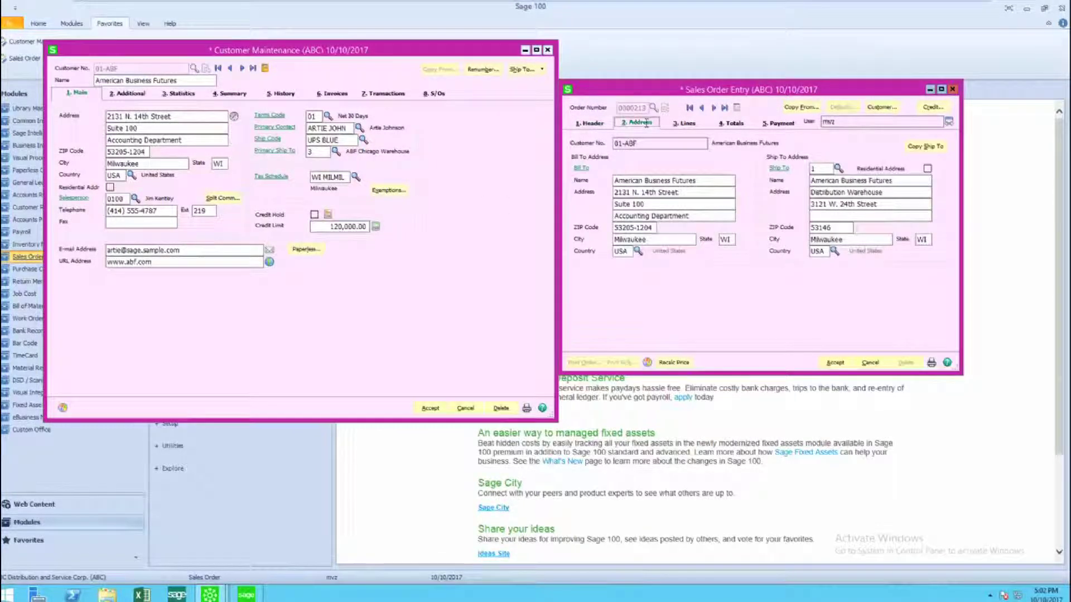
pyautogui.click(838, 168)
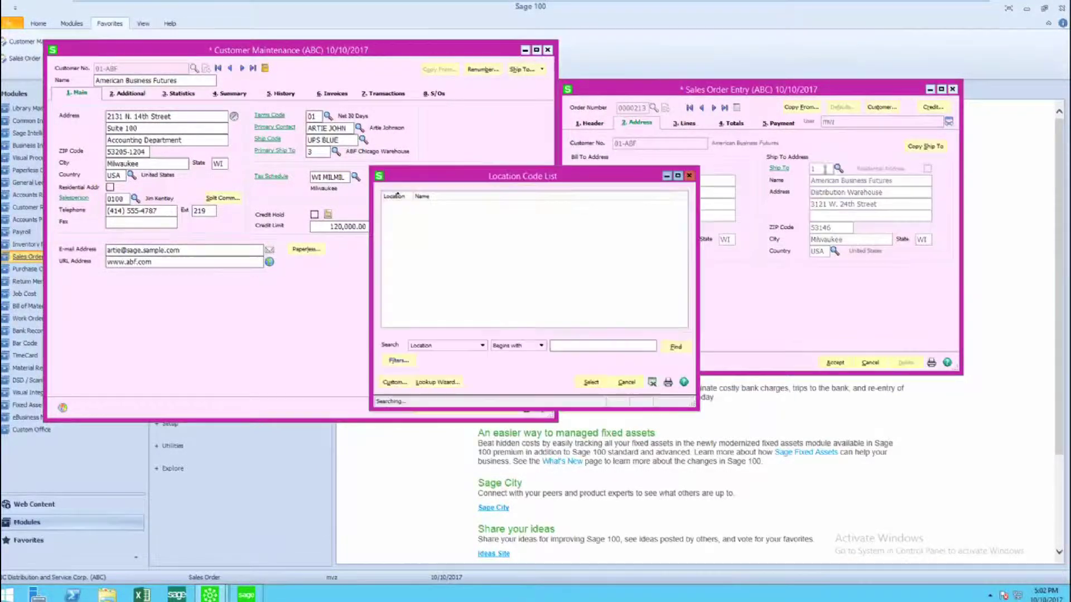
pyautogui.doubleClick(475, 211)
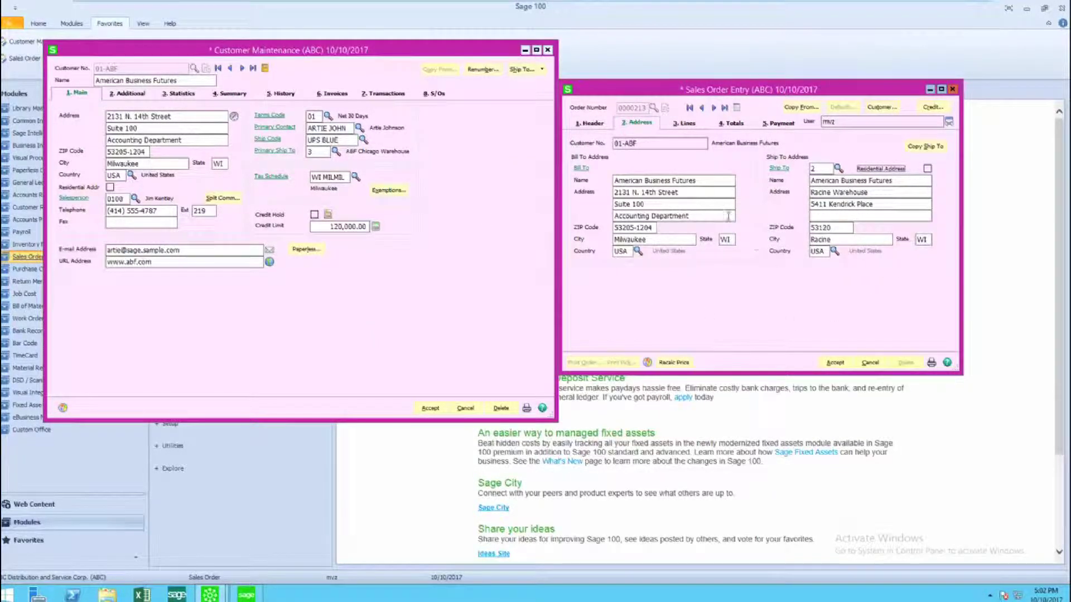
pyautogui.click(599, 126)
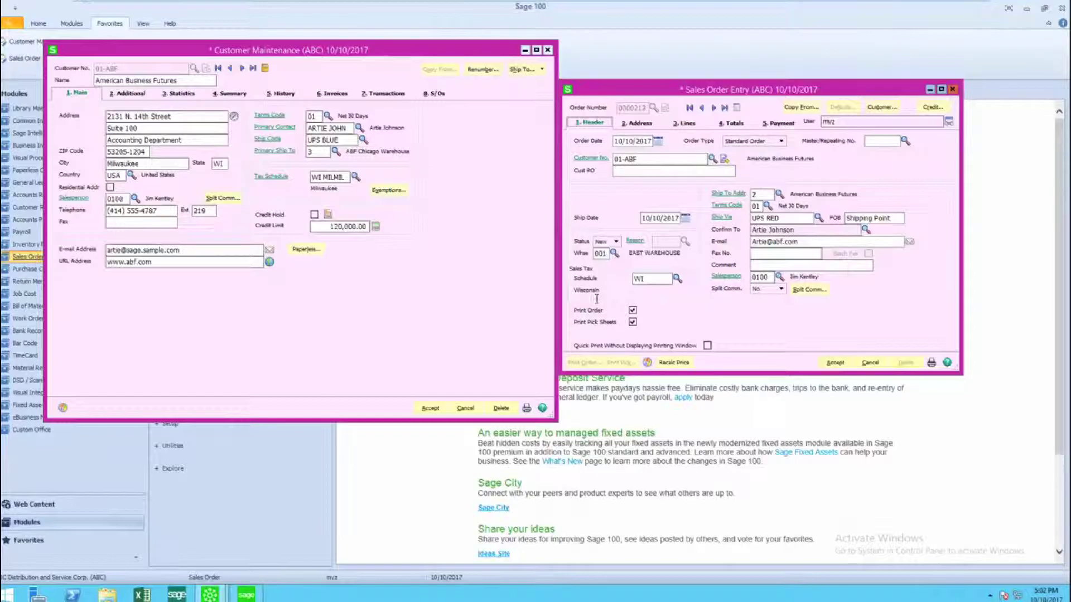
pyautogui.click(640, 122)
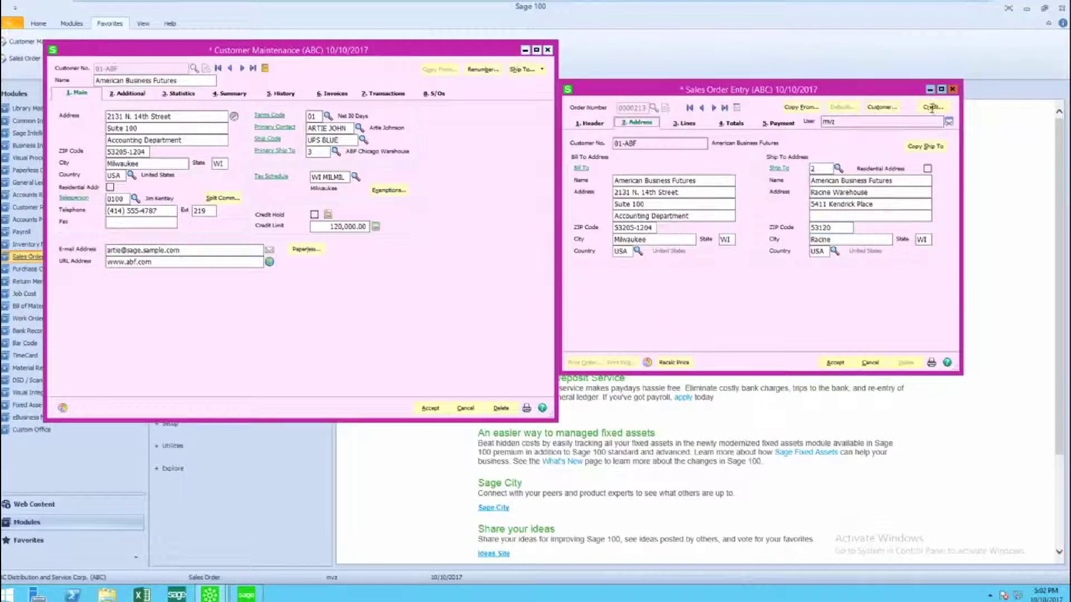
# Discard the unsaved sales order and open the customer's primary contact, the Office Manager
pyautogui.click(952, 89)
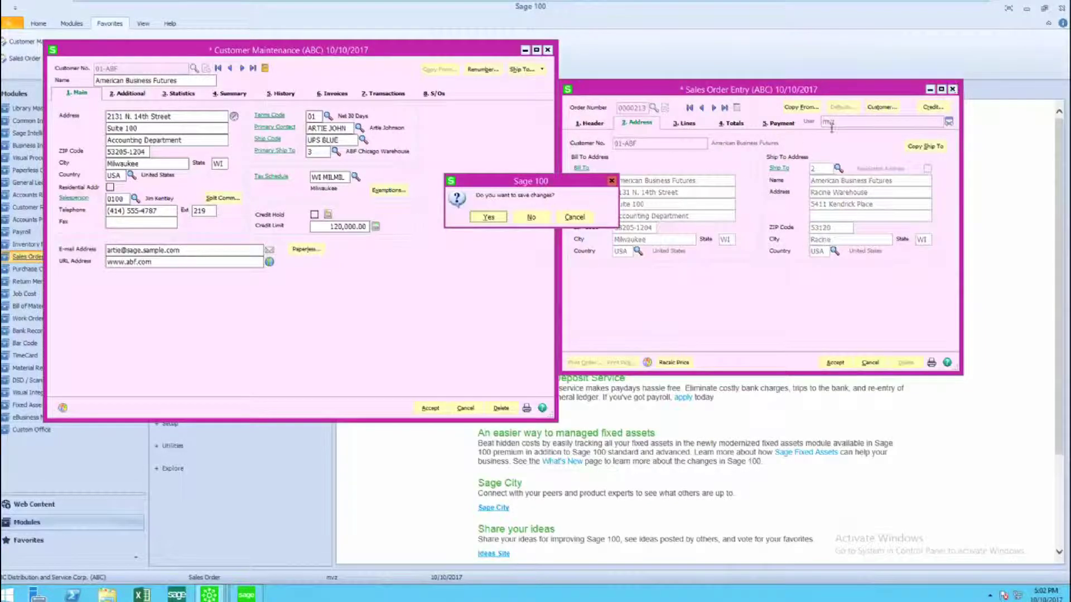
pyautogui.click(531, 217)
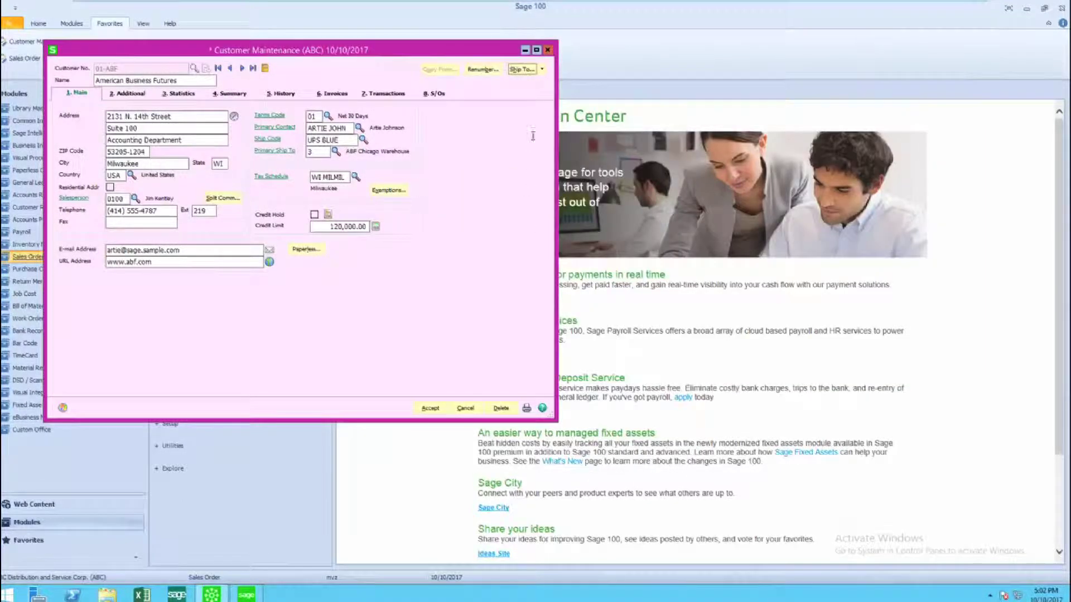
pyautogui.click(543, 69)
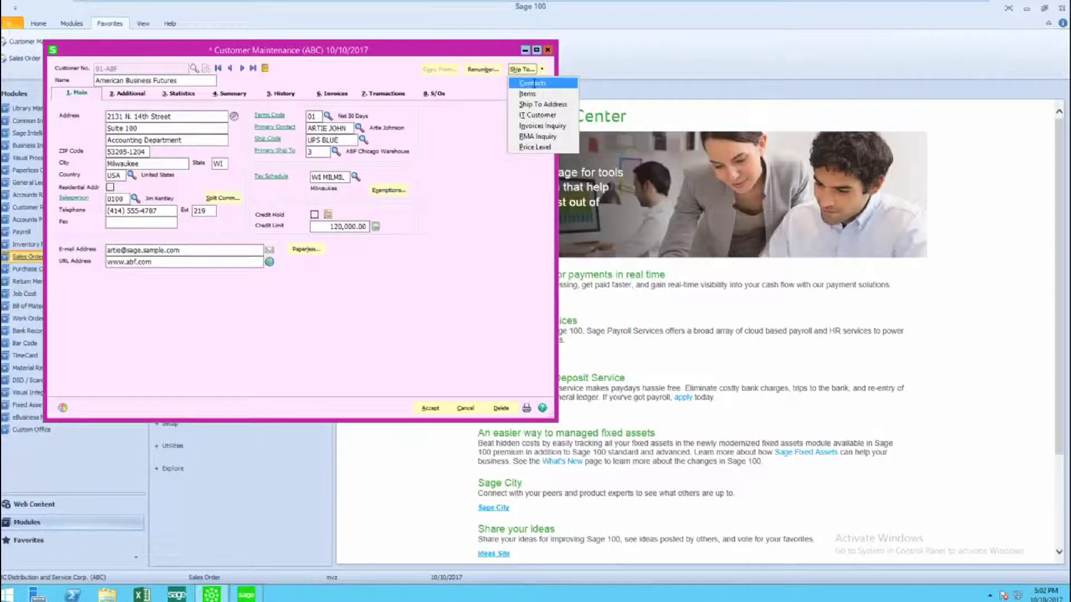
pyautogui.click(533, 84)
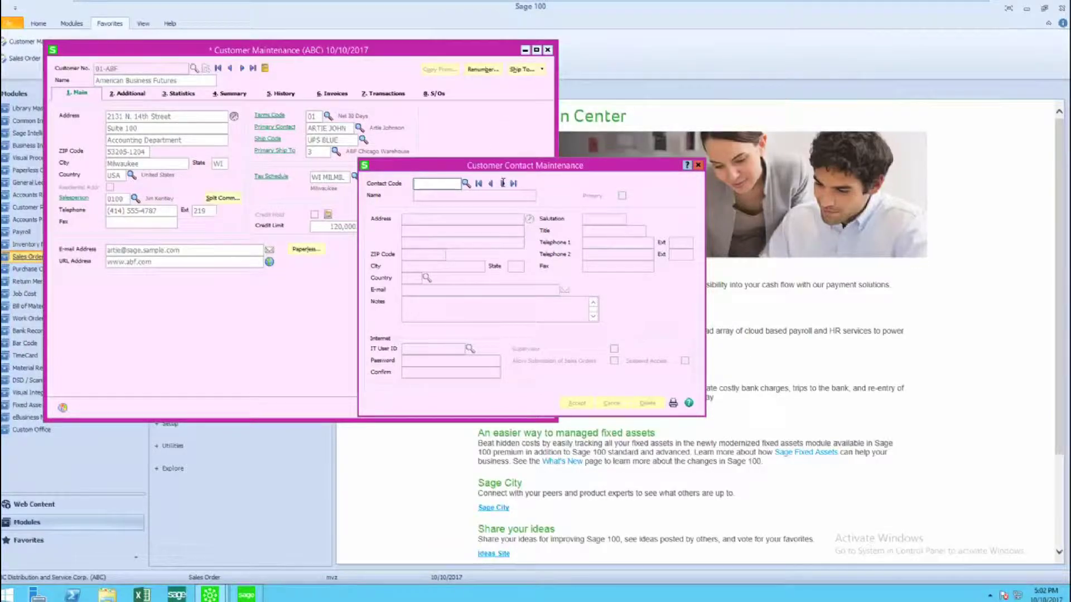
pyautogui.click(503, 183)
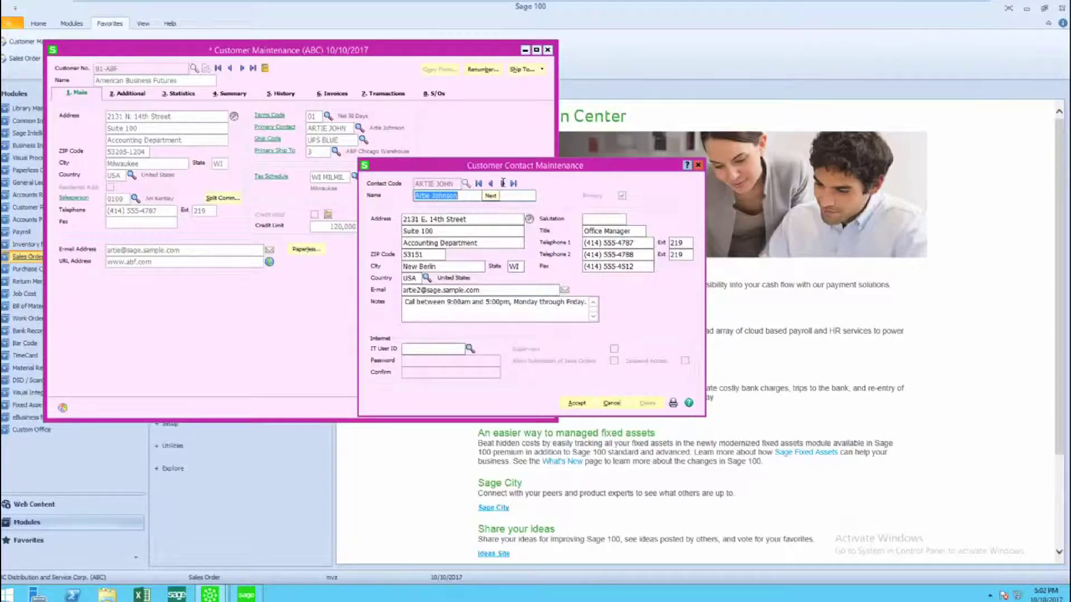